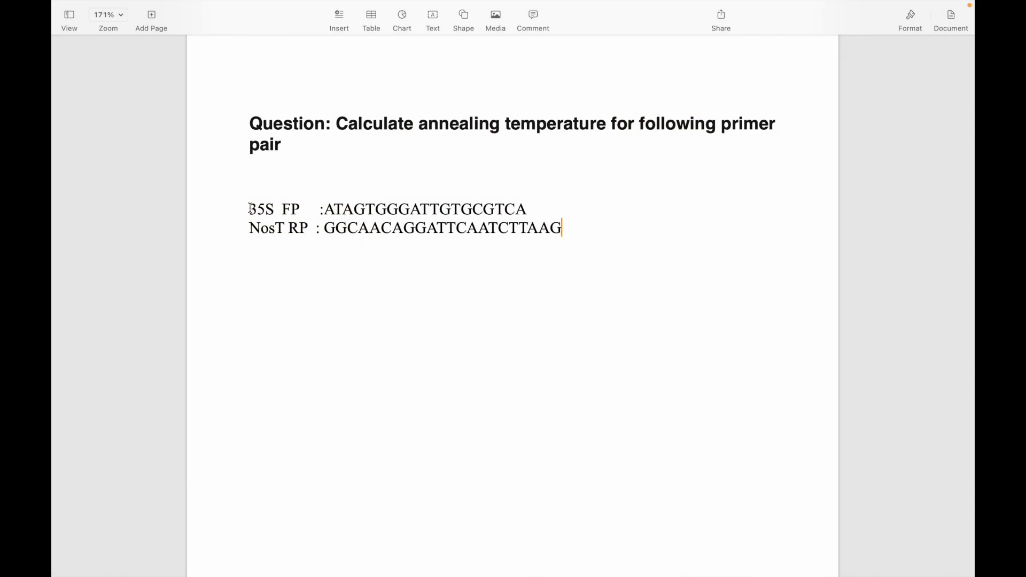
Select both primer lines (35S FP and NosT RP) in the Pages document
{"action": "left_click_drag", "start_coordinate": [250, 209], "coordinate": [564, 218]}
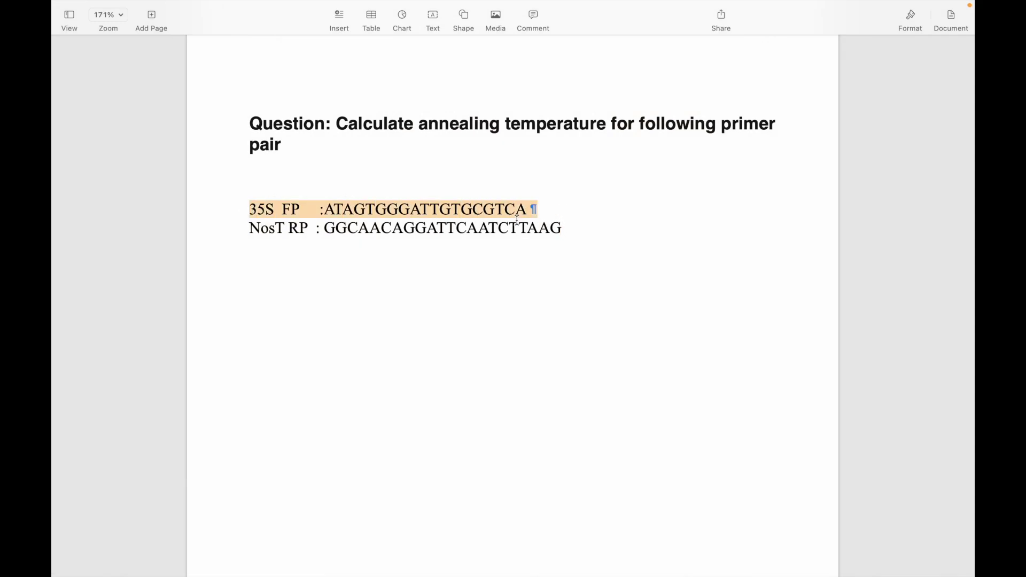
{"action": "left_click", "coordinate": [272, 236]}
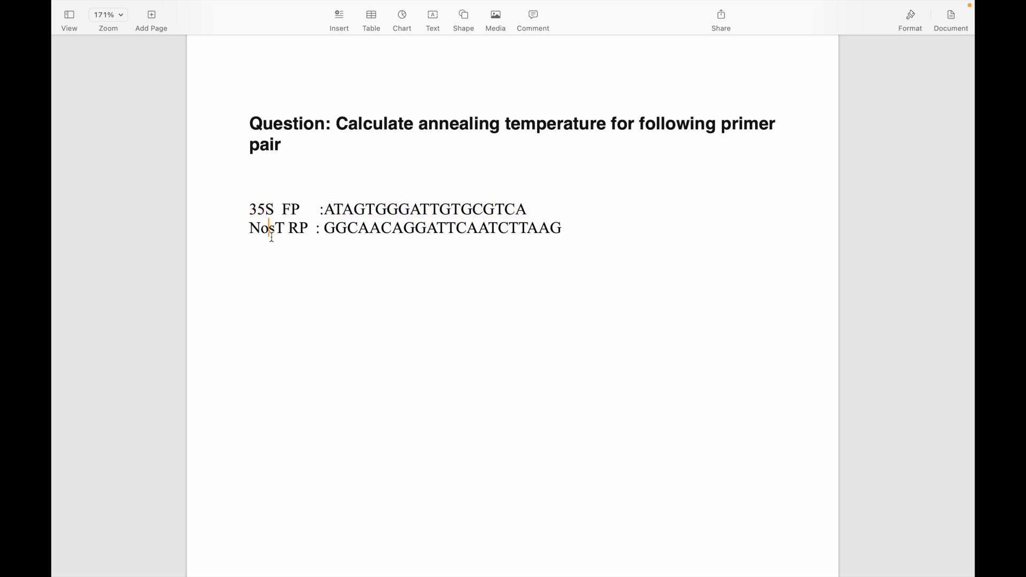
{"action": "left_click", "coordinate": [254, 208]}
{"action": "left_click_drag", "start_coordinate": [256, 208], "coordinate": [578, 240]}
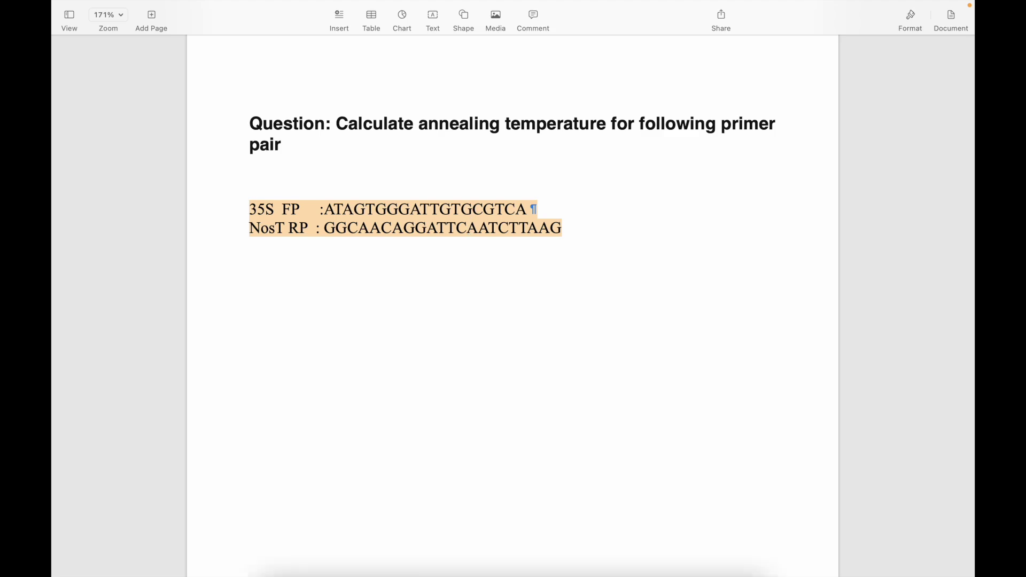
In Firefox, search Google for 'neb tm calculator' and open the NEB Tm Calculator site
{"action": "left_click", "coordinate": [353, 551]}
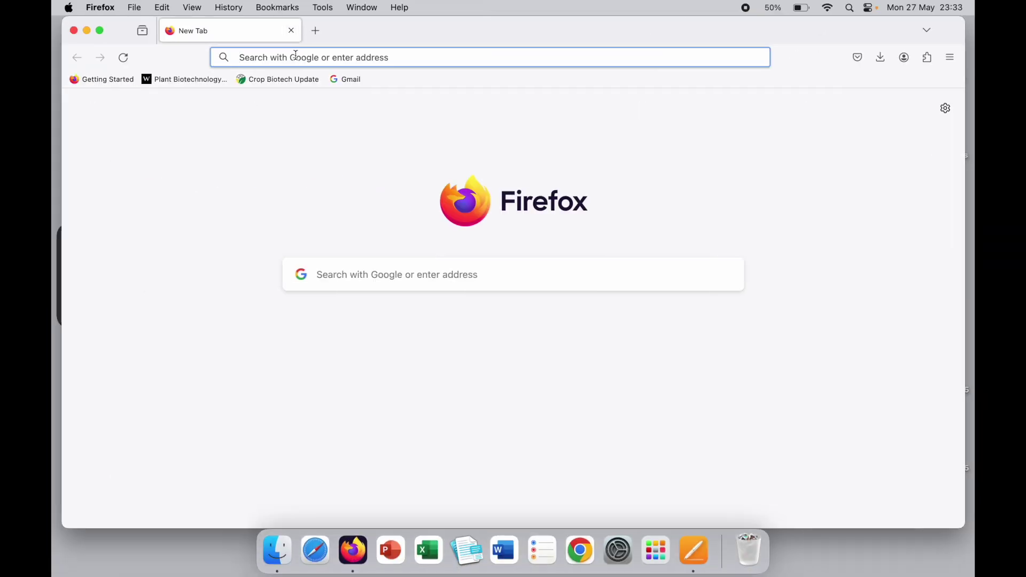
{"action": "type", "text": "neb tm"}
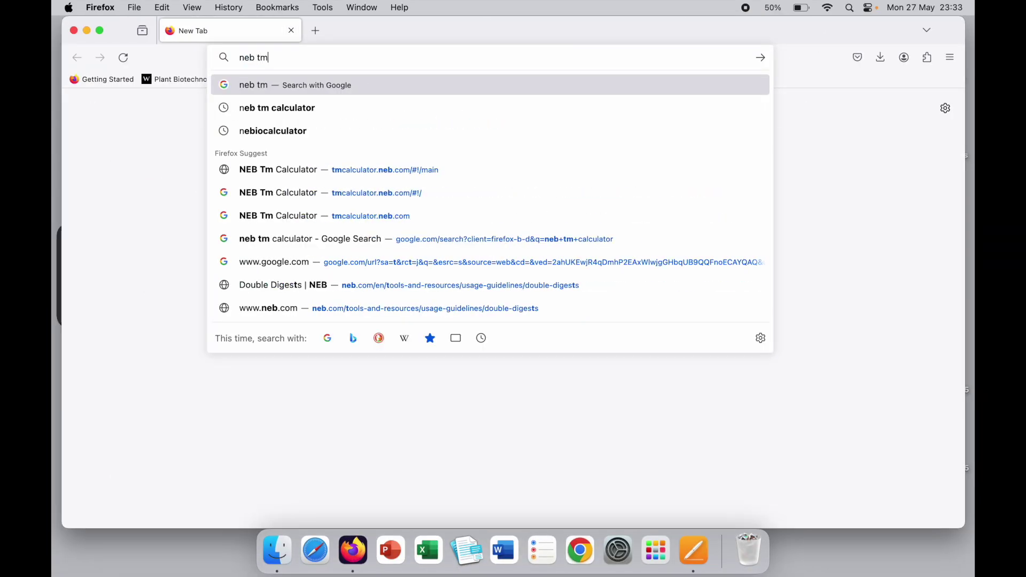
{"action": "left_click", "coordinate": [273, 110]}
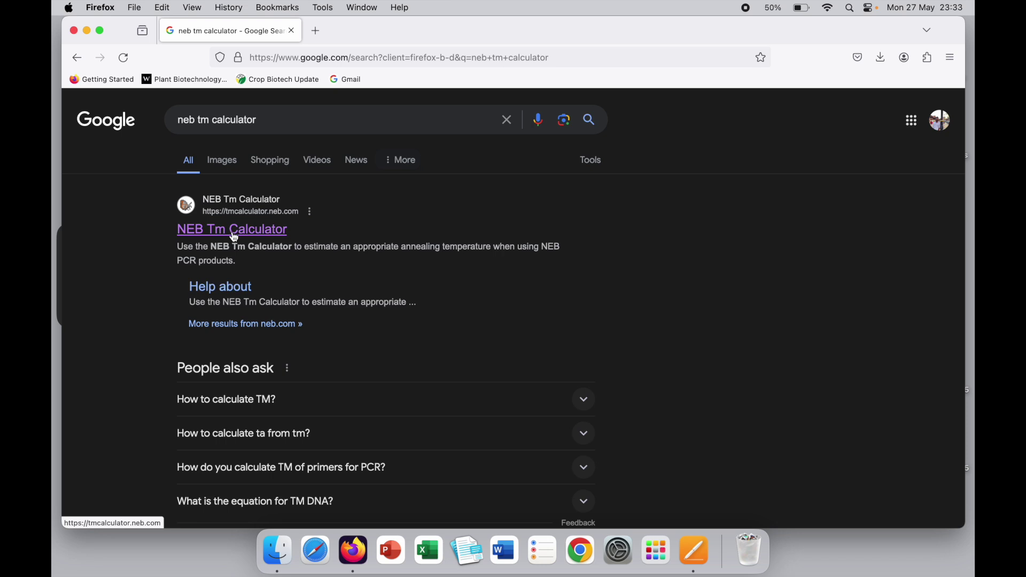
{"action": "left_click", "coordinate": [235, 231]}
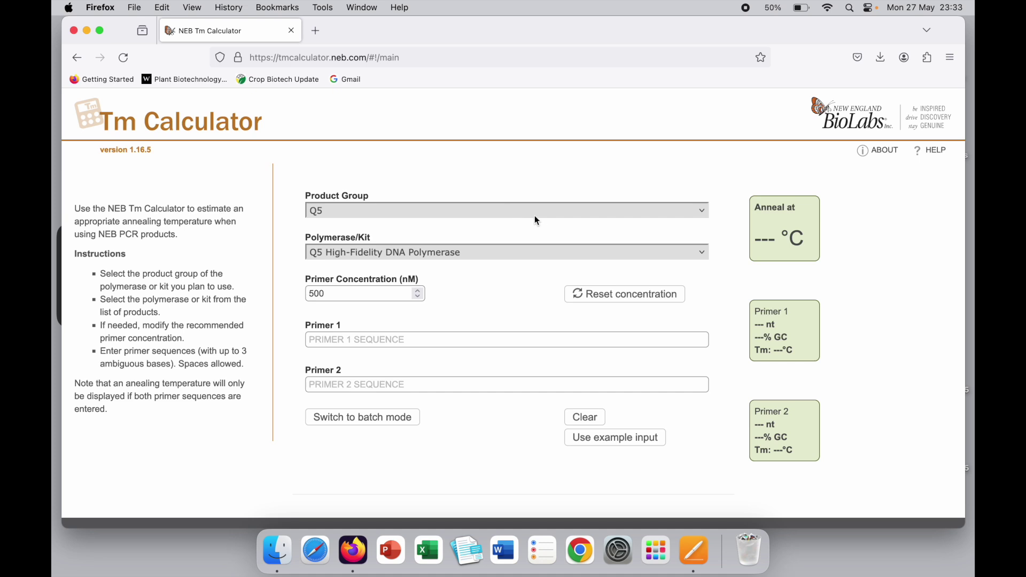
Set the calculator to Taq DNA Polymerase with Standard Taq Buffer at 200 nM primer concentration
{"action": "left_click", "coordinate": [700, 211]}
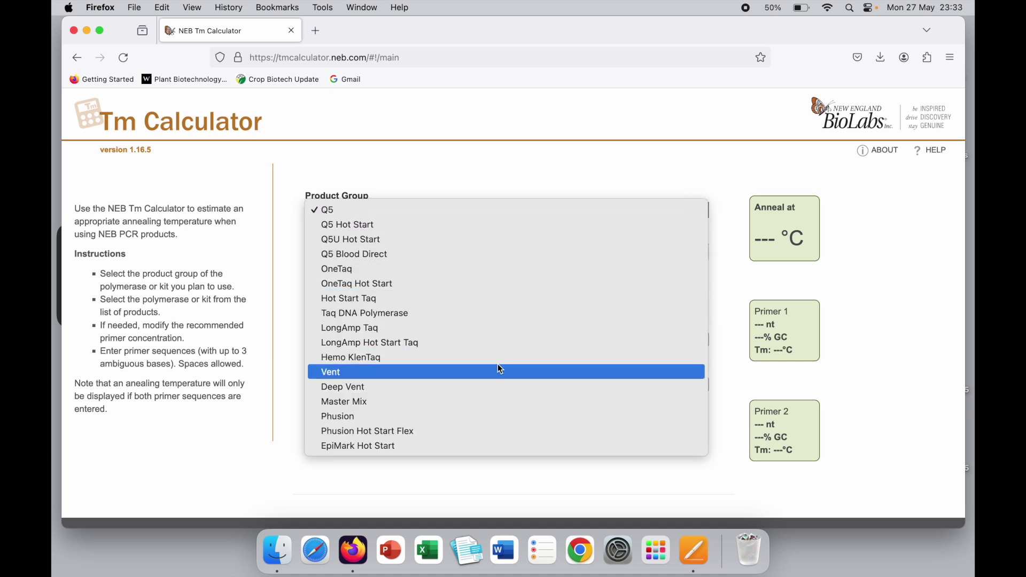
{"action": "left_click", "coordinate": [389, 315]}
{"action": "left_click", "coordinate": [417, 253]}
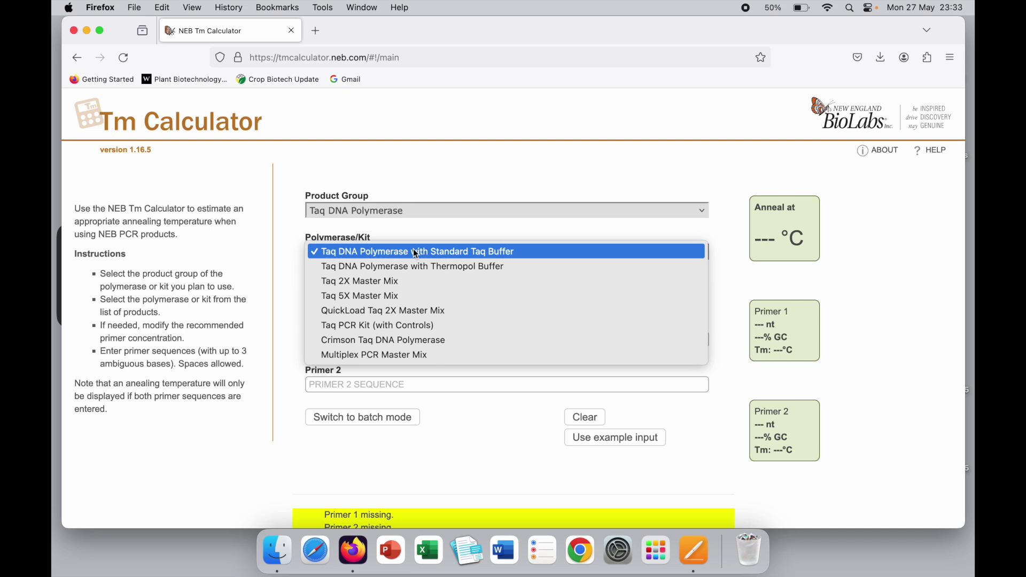
{"action": "left_click", "coordinate": [417, 252]}
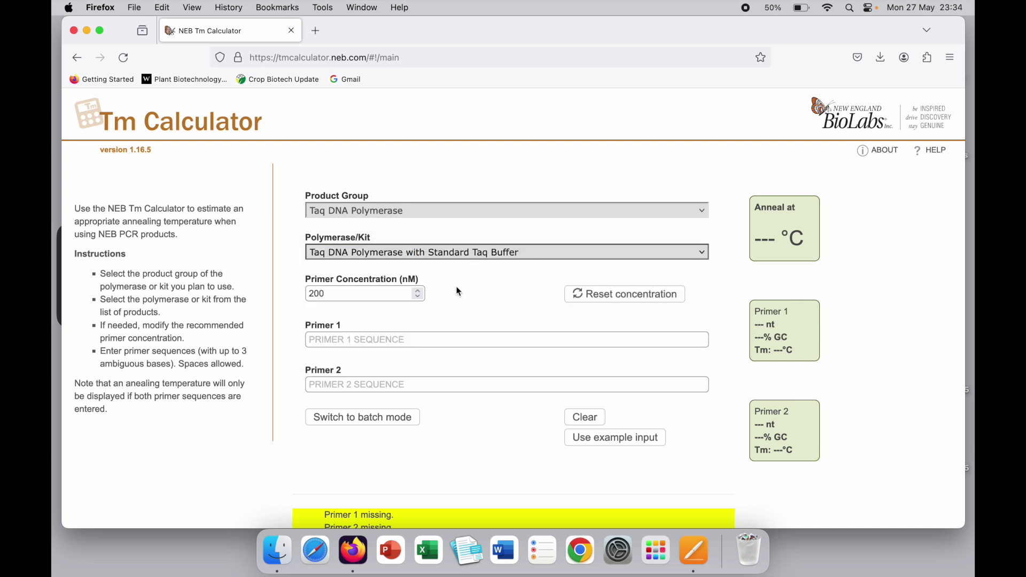
{"action": "scroll", "coordinate": [458, 289], "scroll_direction": "down", "scroll_amount": 1}
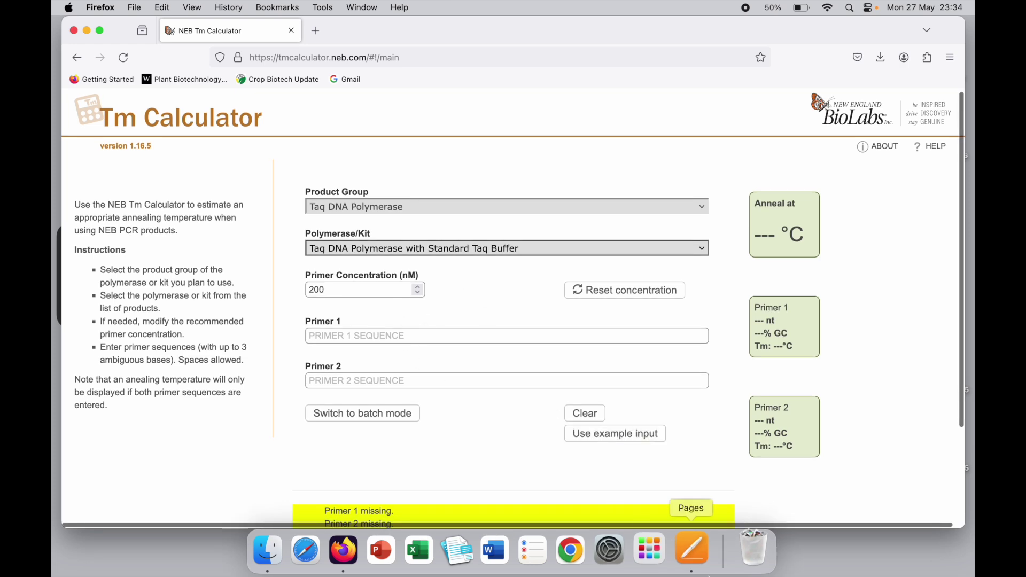
{"action": "left_click", "coordinate": [695, 551]}
Copy the forward primer ATAGTGGGATTGTGCGTCA from Pages and paste it into Primer 1
{"action": "left_click", "coordinate": [360, 232]}
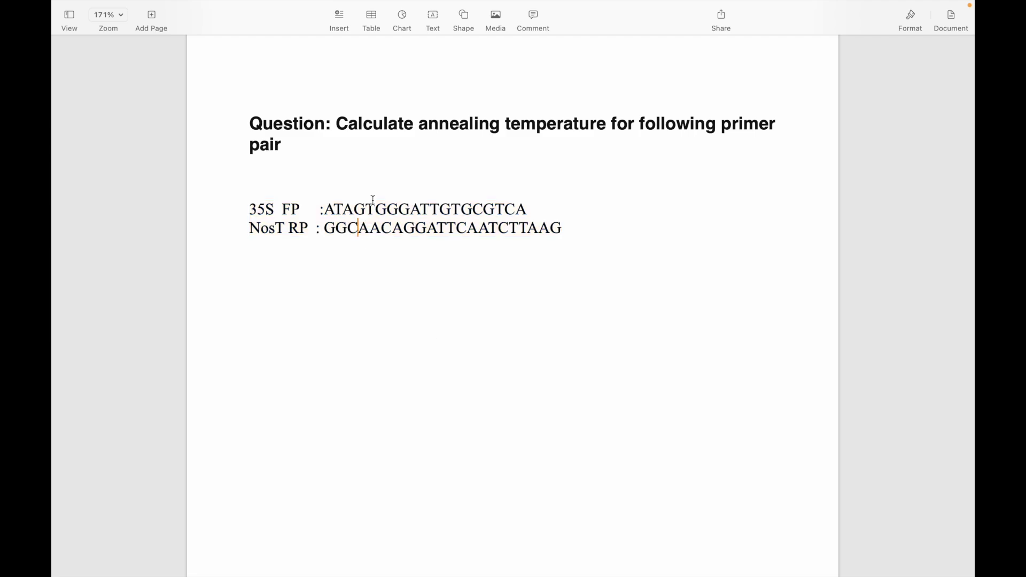
{"action": "right_click", "coordinate": [374, 210]}
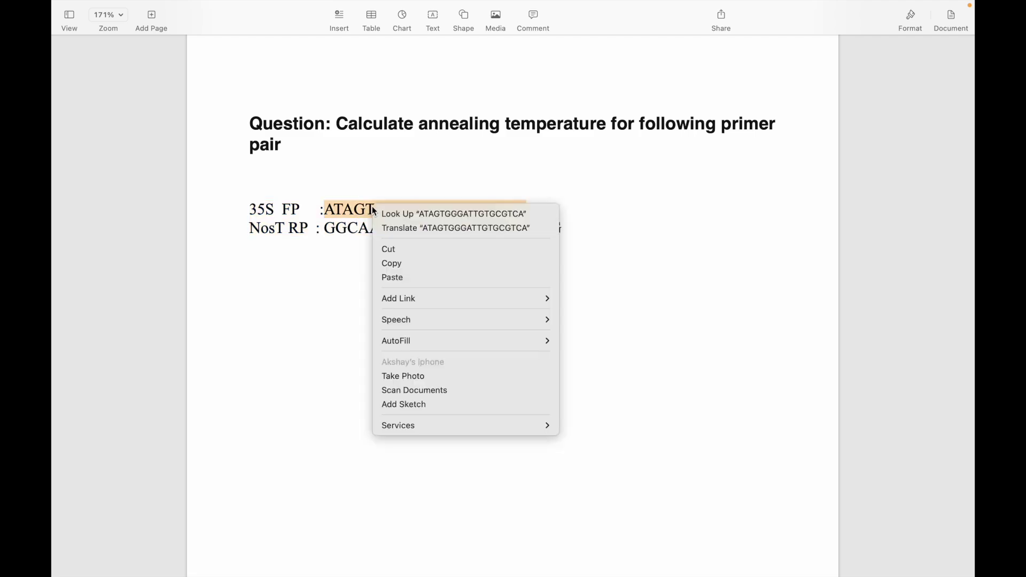
{"action": "left_click", "coordinate": [398, 267]}
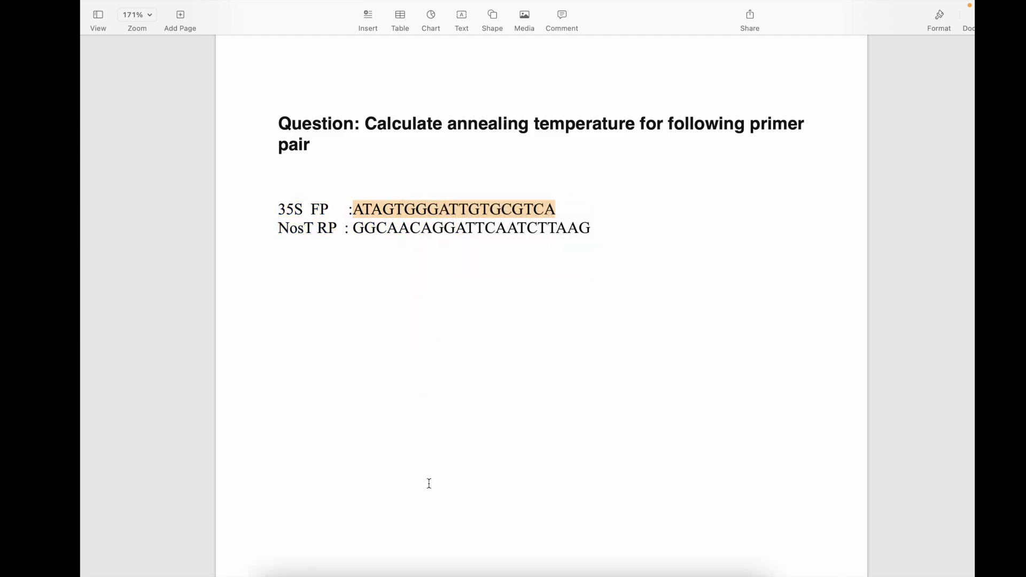
{"action": "key", "text": "super+Tab"}
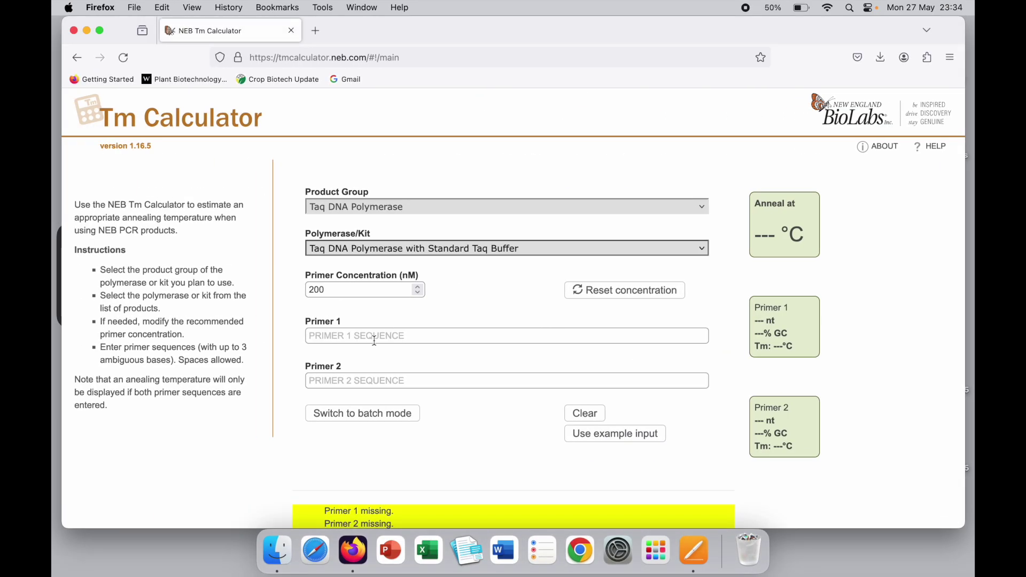
{"action": "left_click", "coordinate": [373, 340]}
{"action": "key", "text": "super+v"}
Paste reverse primer GGCAACAGGATTCAATCTTAAG into Primer 2, giving a 48 °C annealing temperature
{"action": "left_click", "coordinate": [392, 380]}
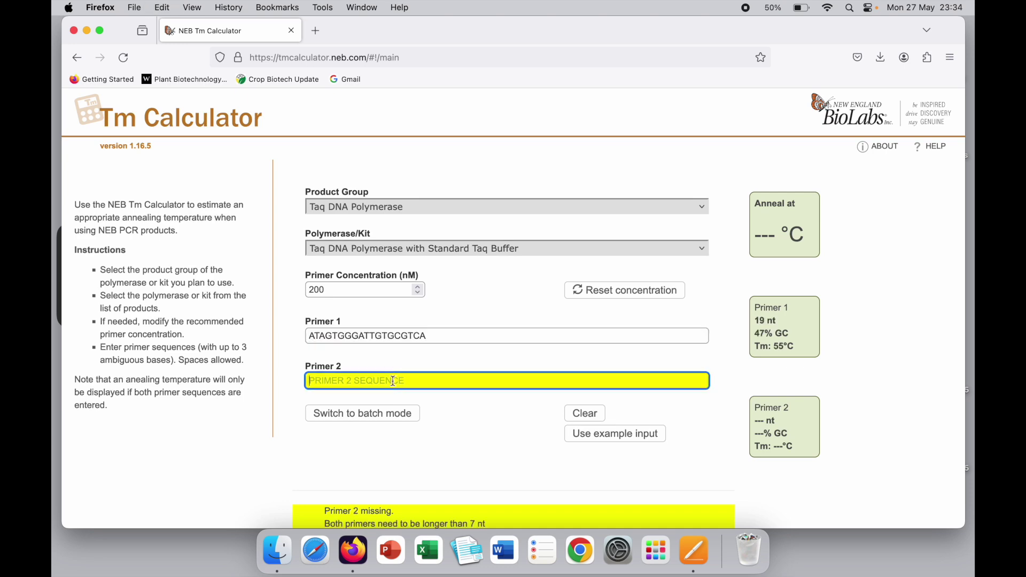
{"action": "key", "text": "super+Tab"}
{"action": "double_click", "coordinate": [396, 230]}
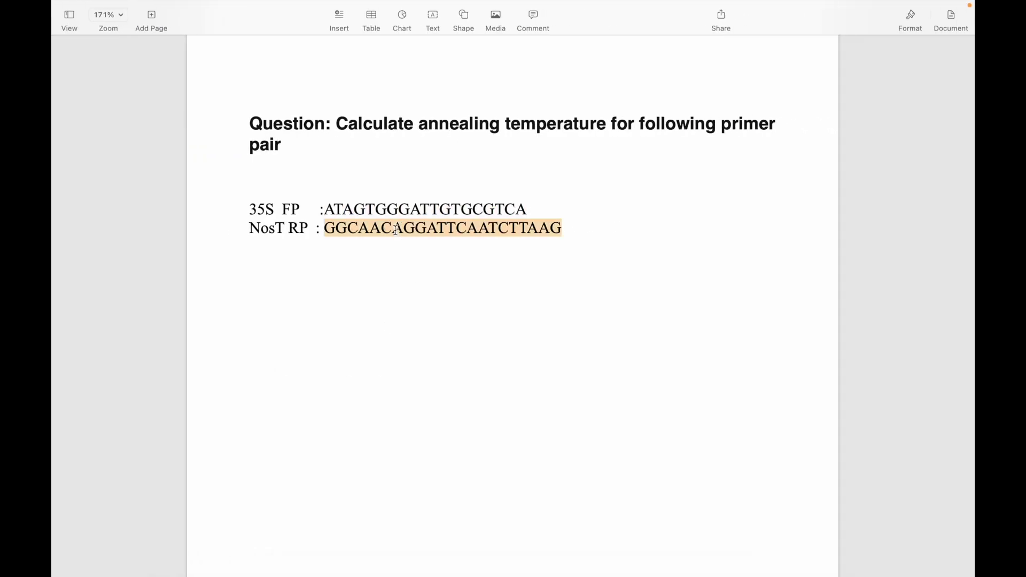
{"action": "key", "text": "super+Tab"}
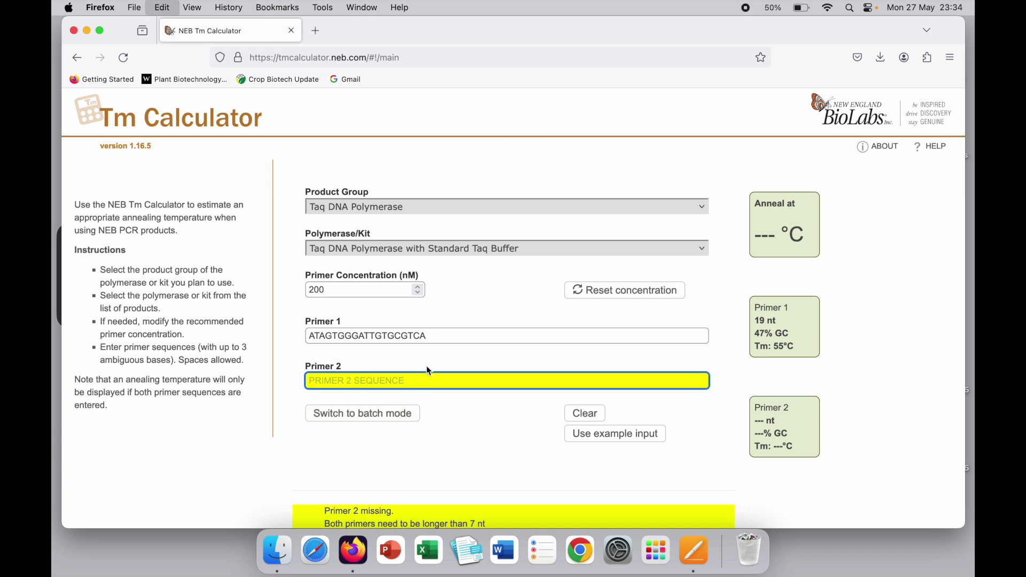
{"action": "key", "text": "super+v"}
{"action": "left_click_drag", "start_coordinate": [742, 199], "coordinate": [821, 257]}
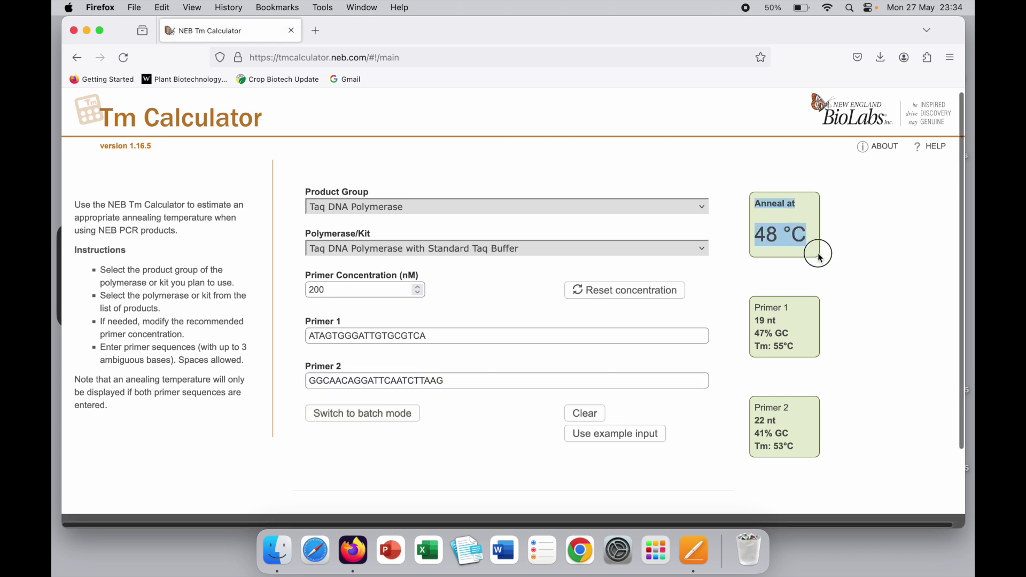
{"action": "left_click", "coordinate": [780, 249]}
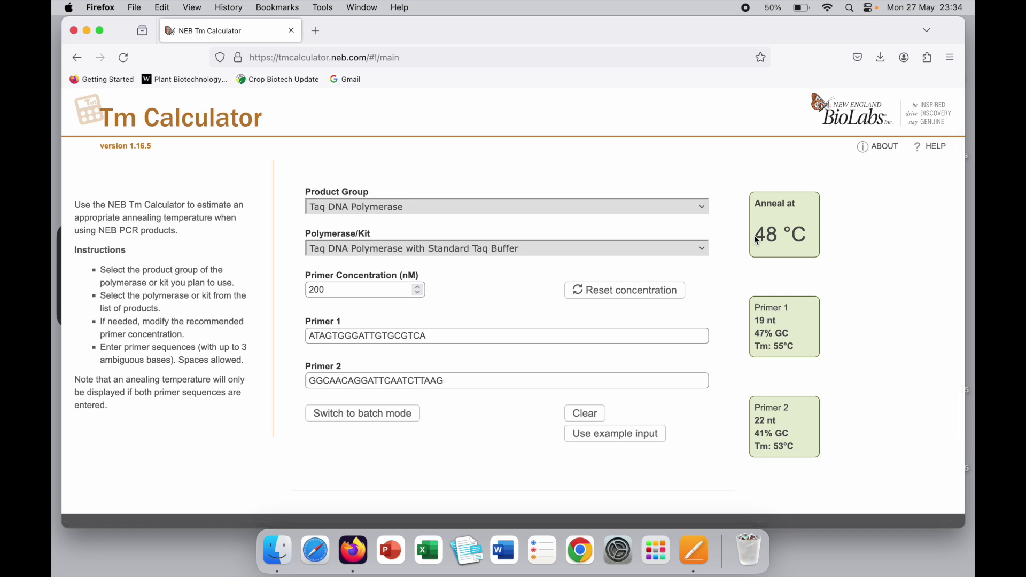
{"action": "left_click_drag", "start_coordinate": [754, 238], "coordinate": [843, 238]}
{"action": "left_click", "coordinate": [818, 236]}
{"action": "left_click_drag", "start_coordinate": [754, 323], "coordinate": [777, 324]}
{"action": "left_click", "coordinate": [777, 322]}
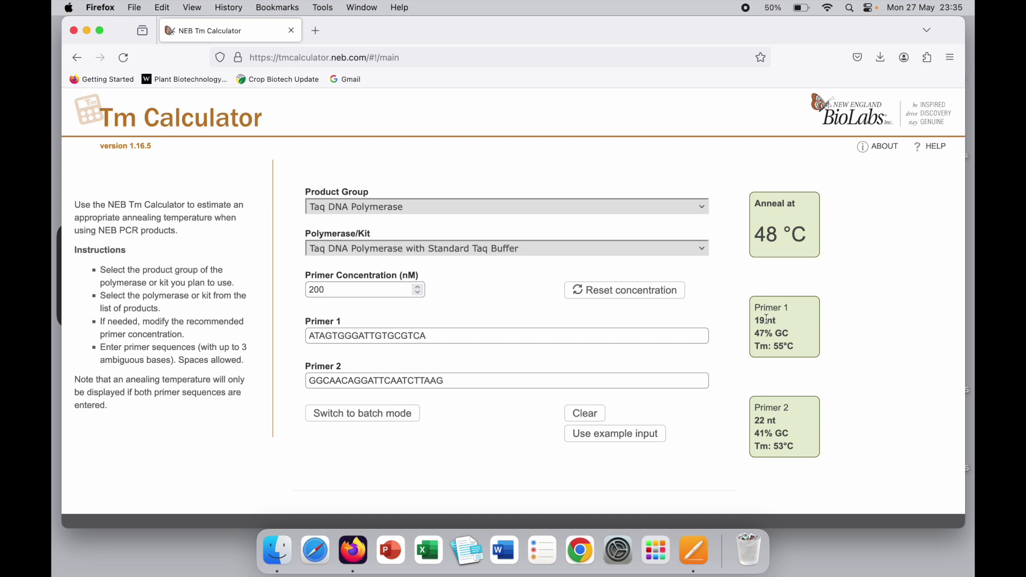